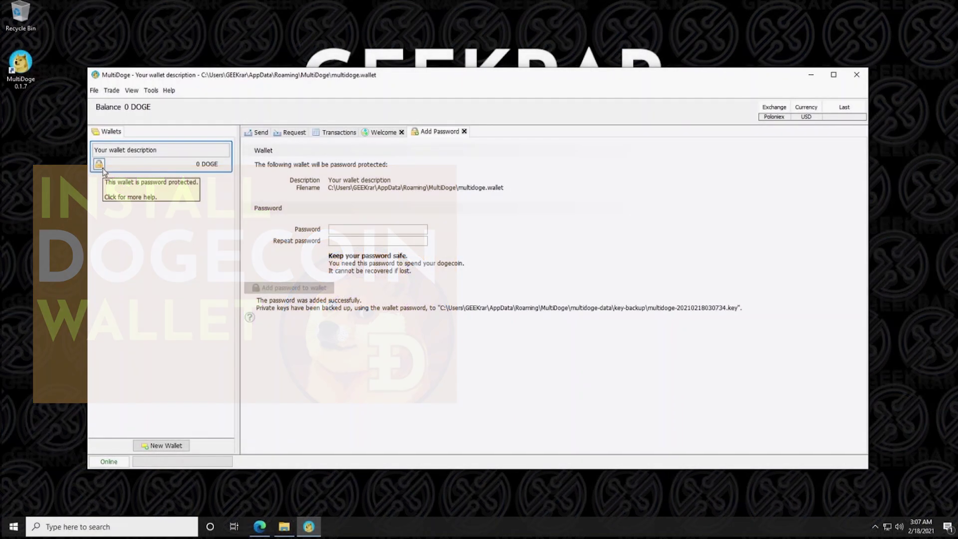
# Close MultiDoge's Add Password and Welcome tabs
pyautogui.click(257, 132)
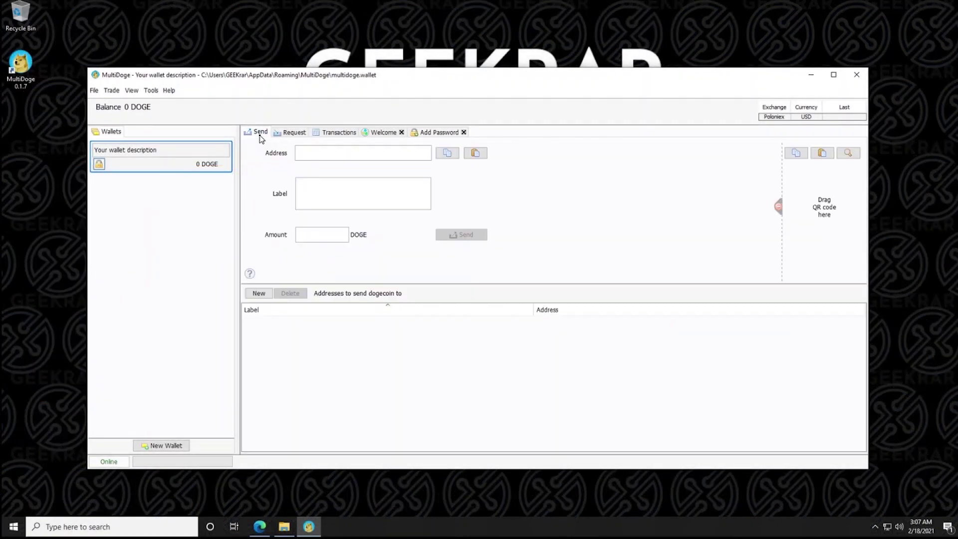
pyautogui.click(438, 132)
pyautogui.click(464, 131)
# Copy the receiving address from the Request page and enlarge its QR code
pyautogui.click(401, 132)
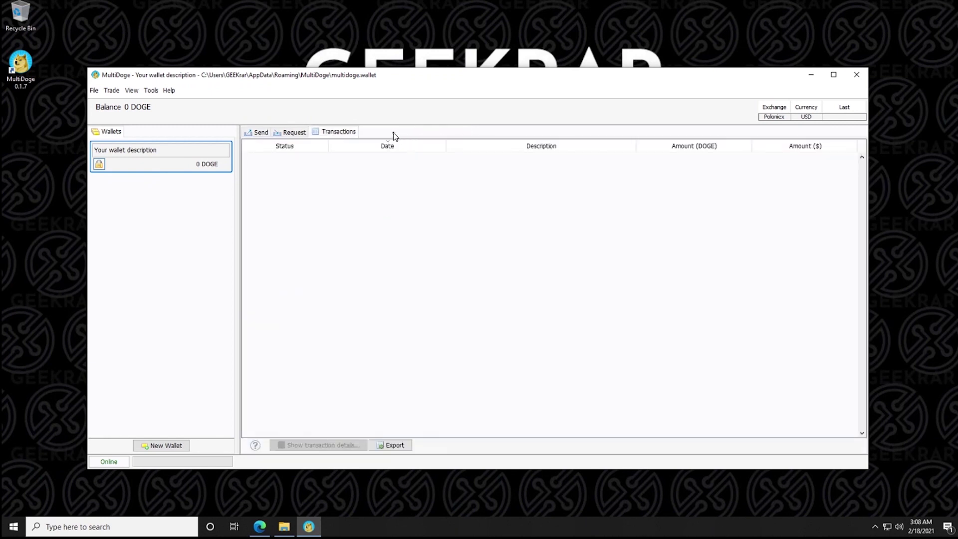
pyautogui.click(294, 132)
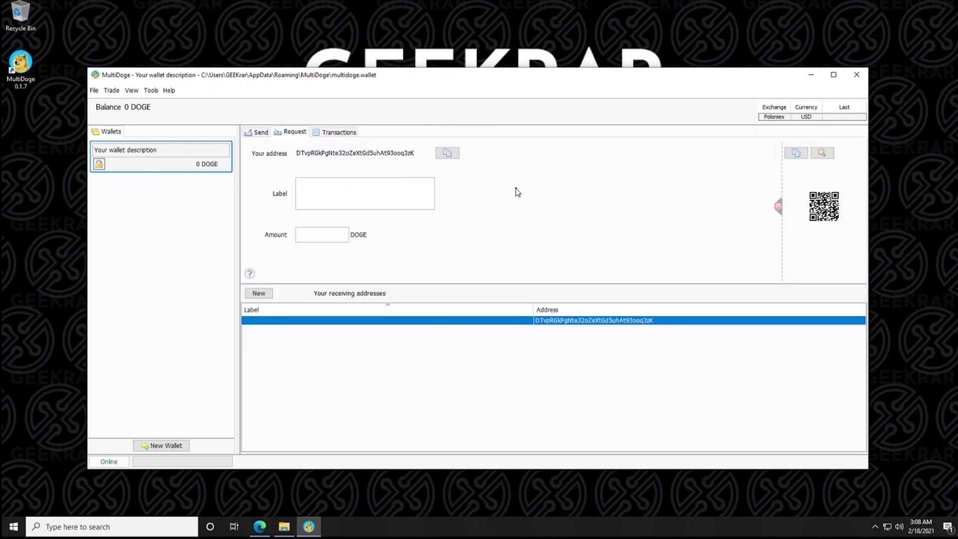
pyautogui.moveTo(297, 155); pyautogui.dragTo(414, 154)
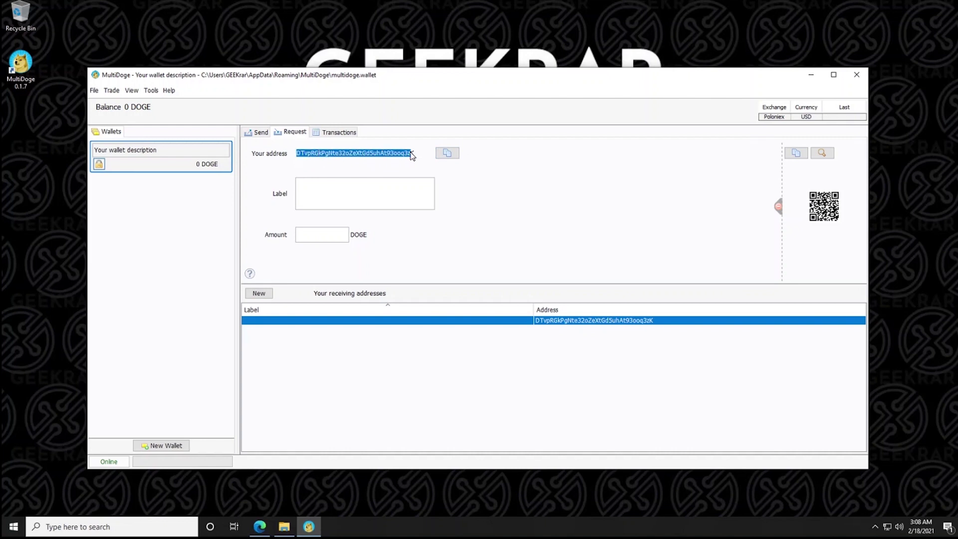
pyautogui.click(450, 156)
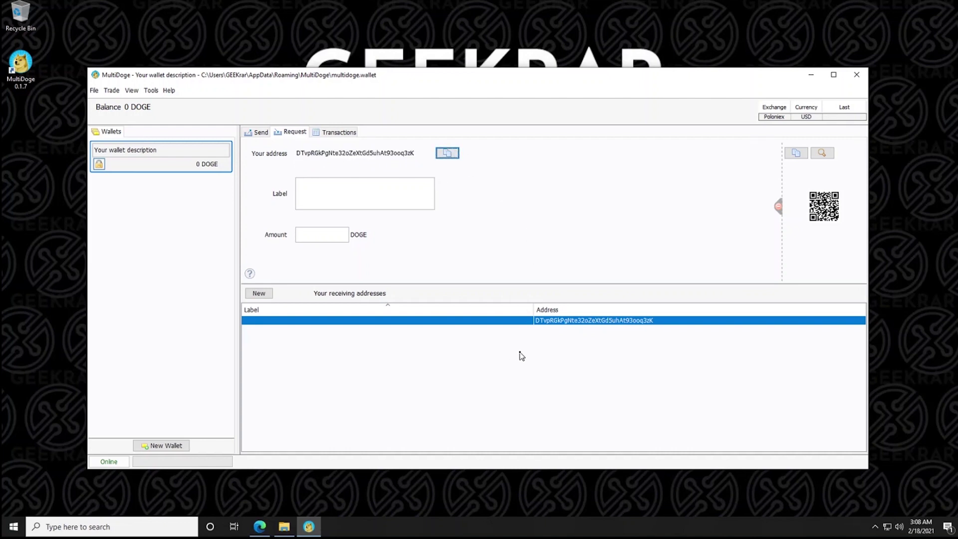
pyautogui.click(823, 154)
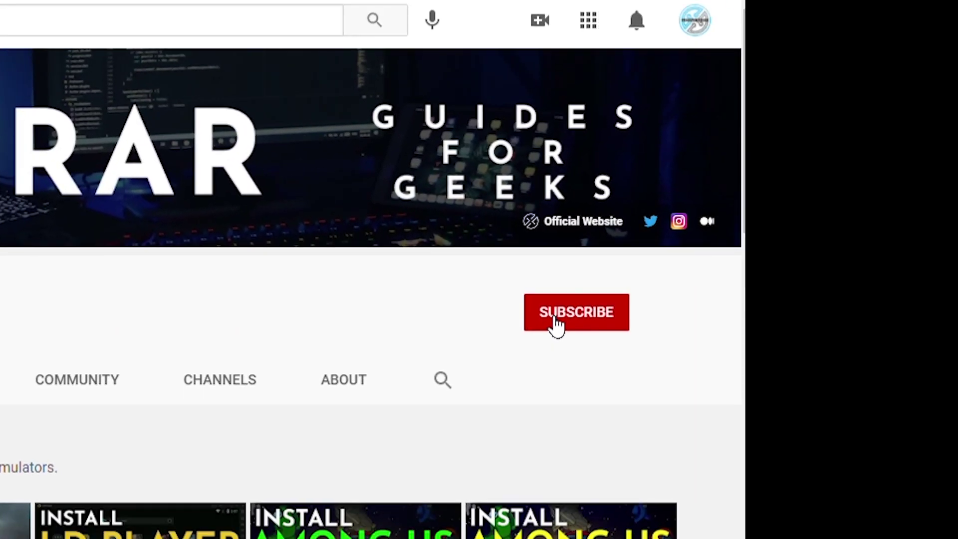
# Subscribe to Geekrar and set its bell notifications to All
pyautogui.click(557, 325)
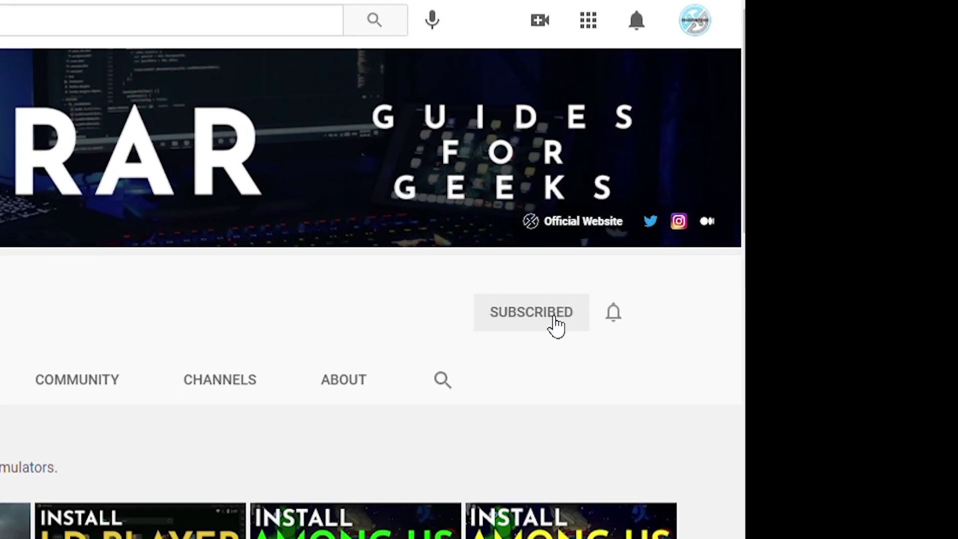
pyautogui.click(617, 330)
pyautogui.click(561, 370)
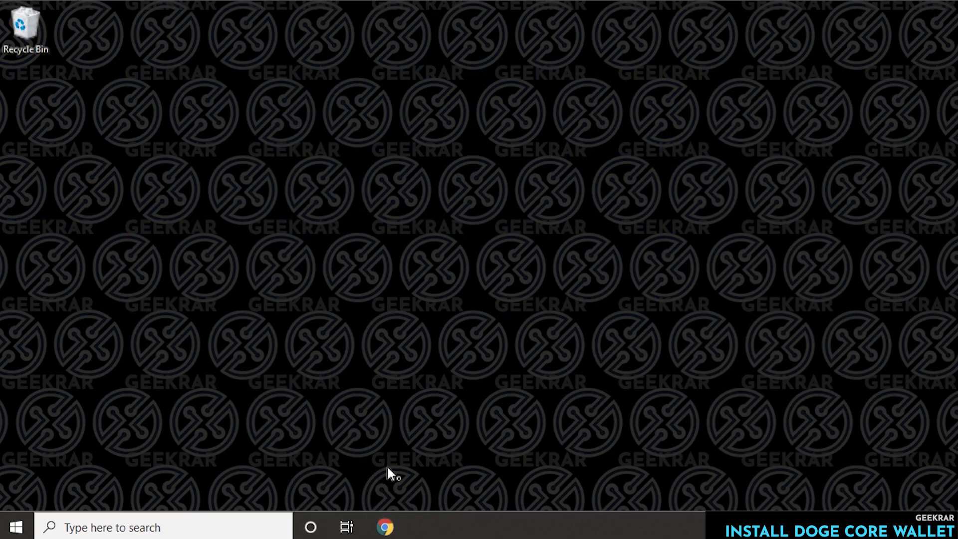
# Download the Dogecoin Core Windows 64-bit installer from dogecoin.com and show it in its folder
pyautogui.click(385, 526)
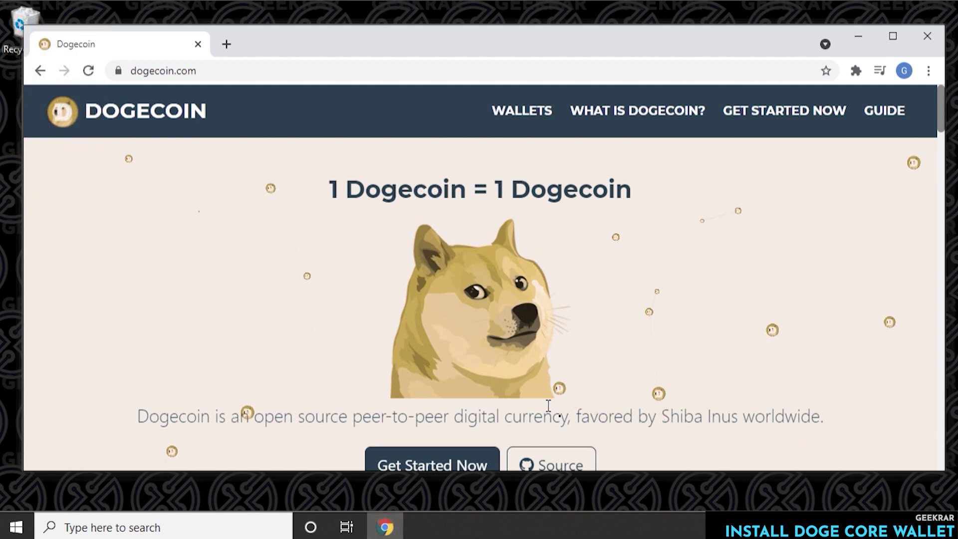
pyautogui.click(519, 110)
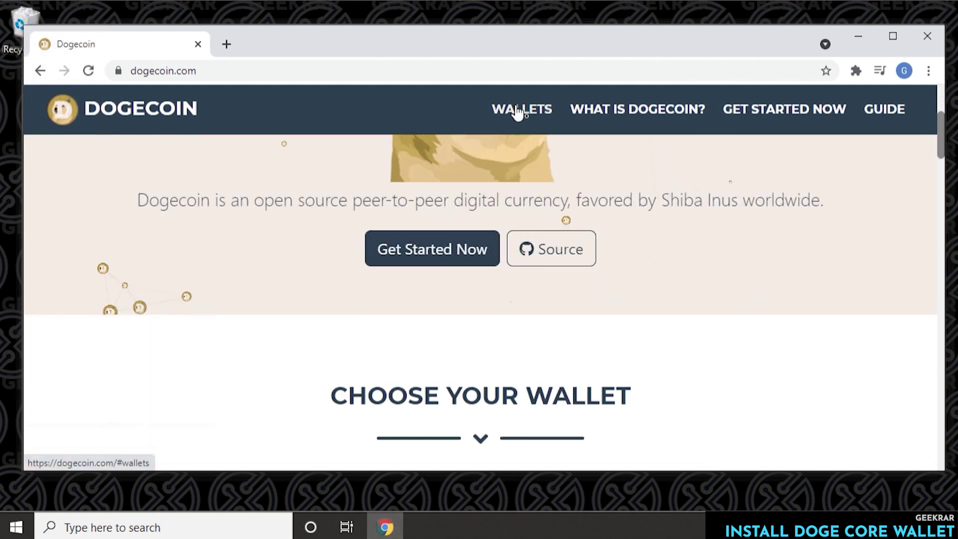
pyautogui.scroll(-4, 633, 220)
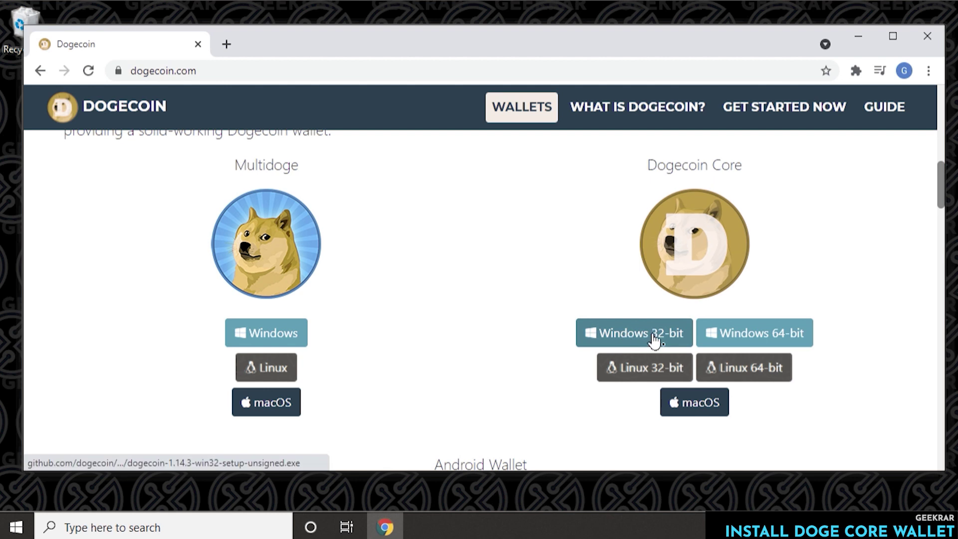
pyautogui.click(747, 336)
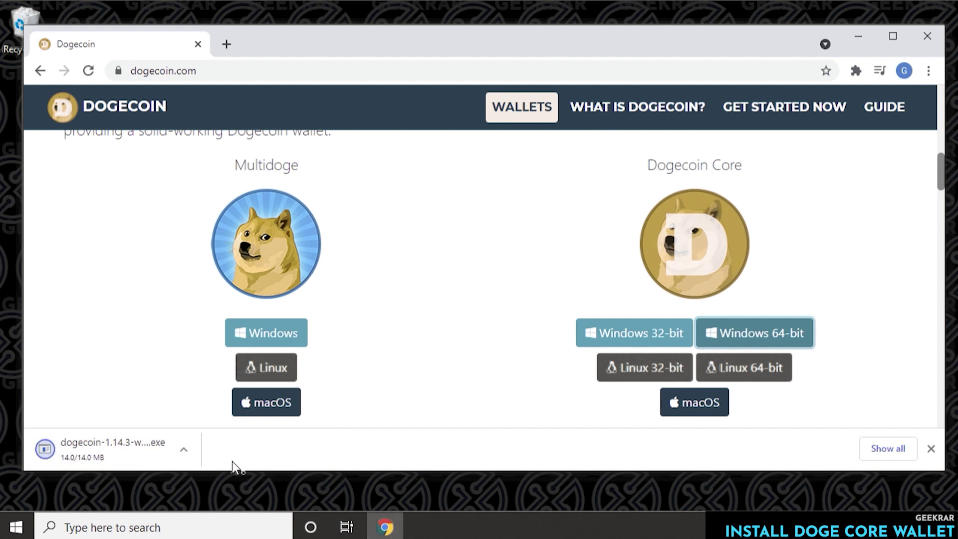
pyautogui.click(184, 448)
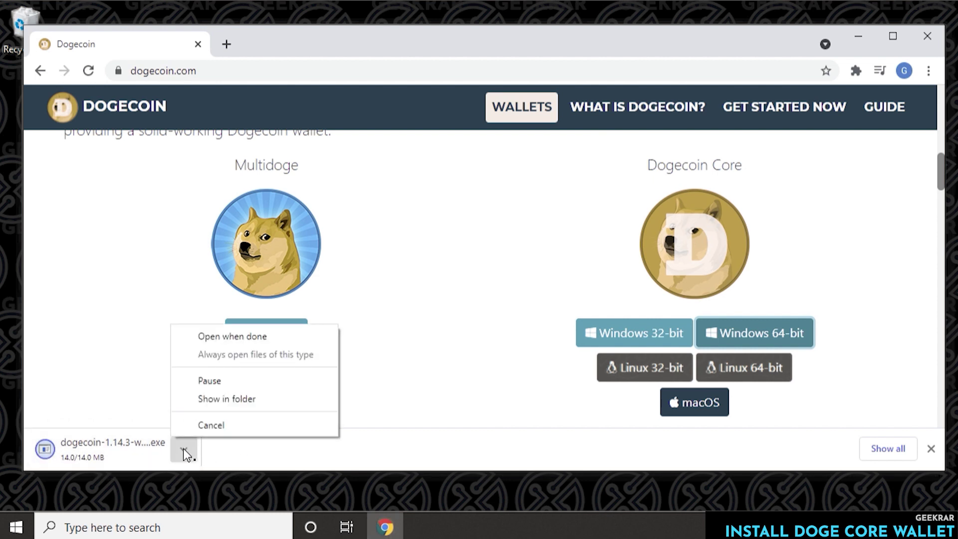
pyautogui.click(224, 398)
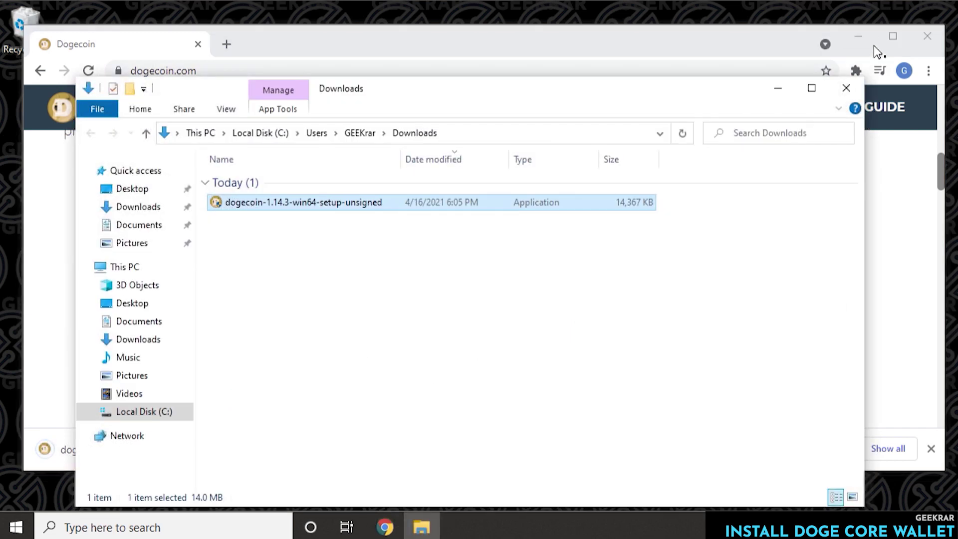
# Run dogecoin-1.14.3-win64-setup-unsigned from Downloads as administrator
pyautogui.click(864, 30)
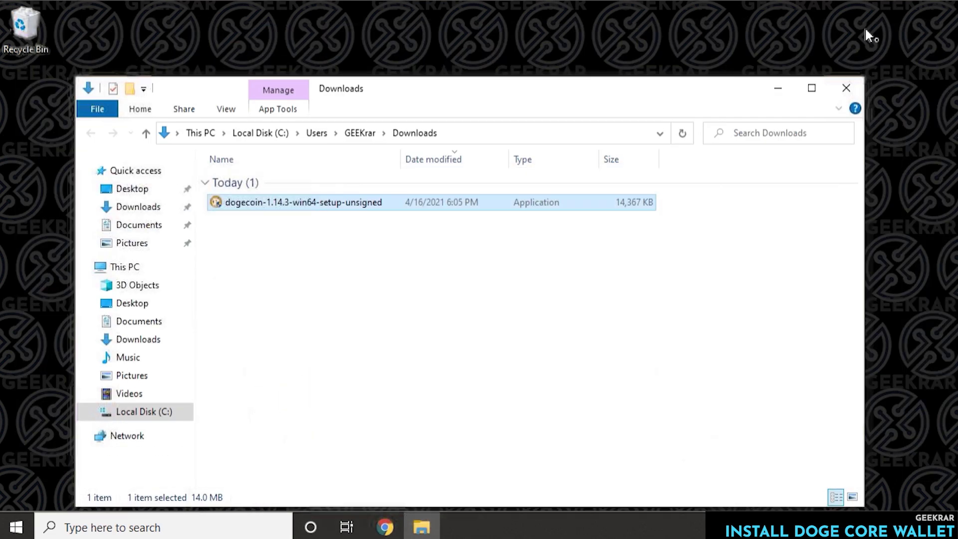
pyautogui.rightClick(313, 205)
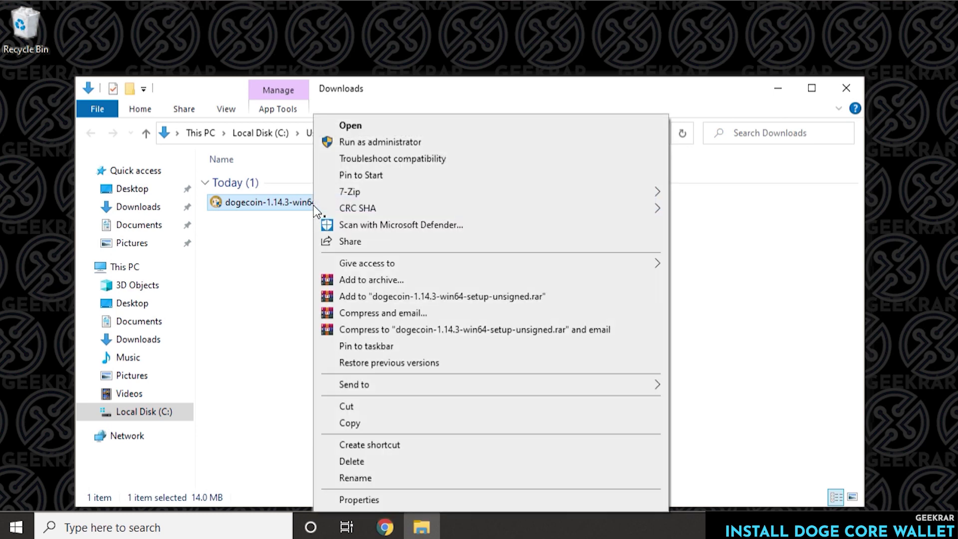
pyautogui.click(381, 144)
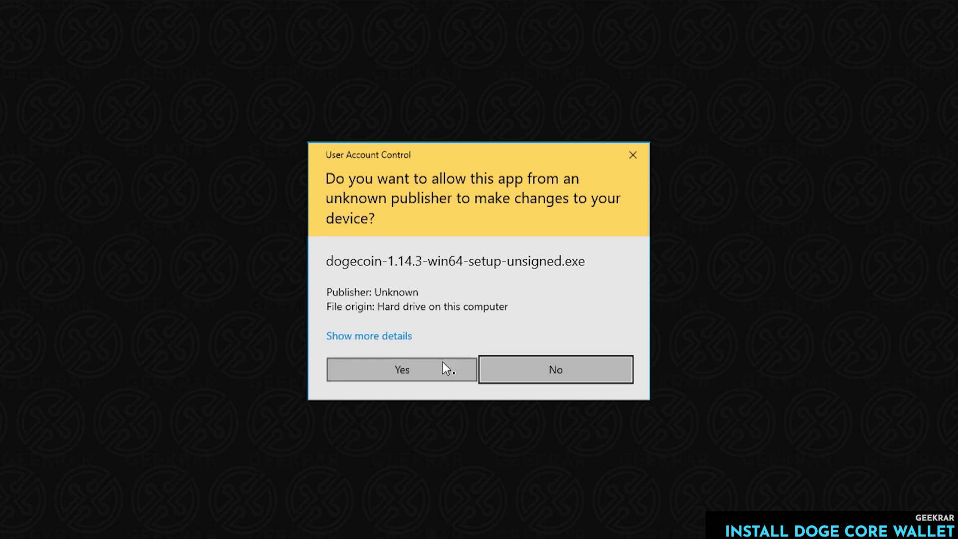
# Install Dogecoin Core with the default folder and shortcuts, launching it when setup finishes
pyautogui.click(443, 364)
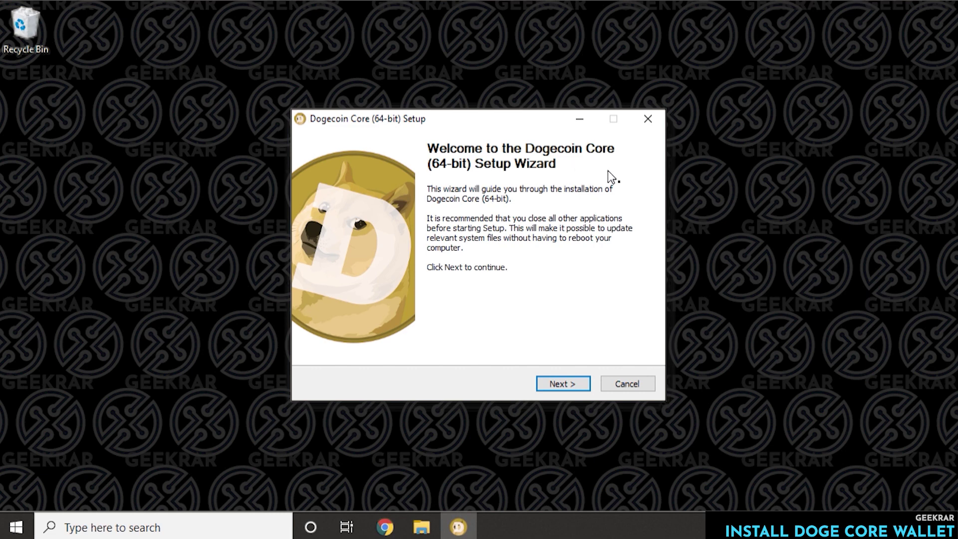
pyautogui.click(577, 380)
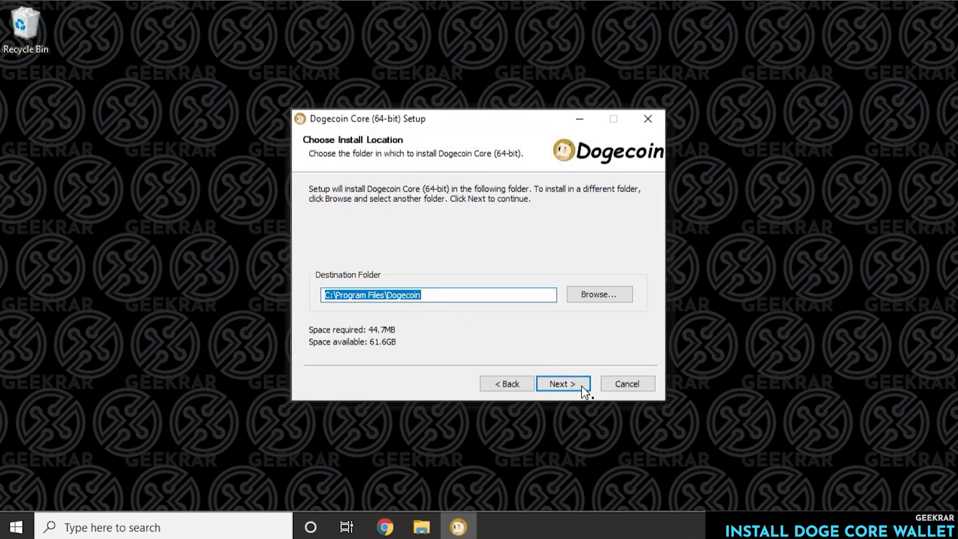
pyautogui.click(574, 381)
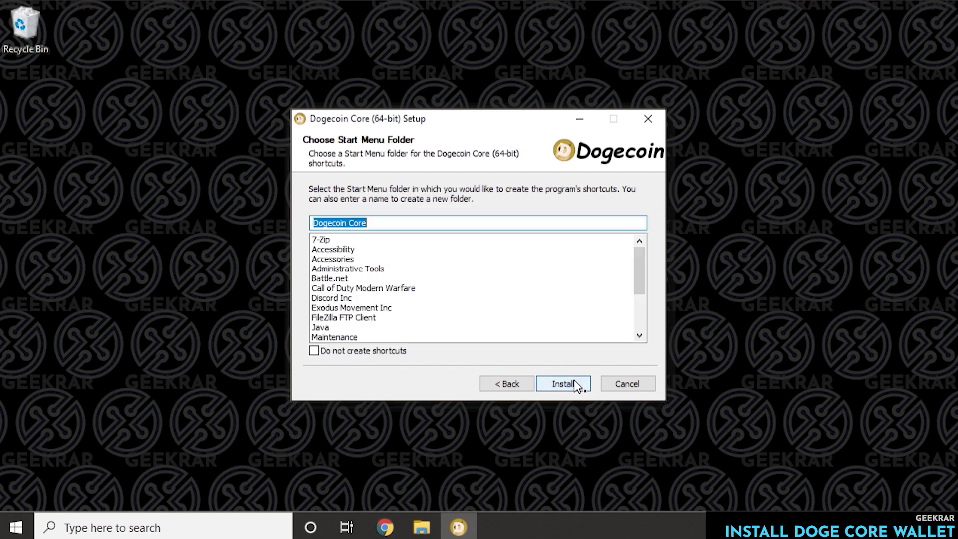
pyautogui.click(573, 381)
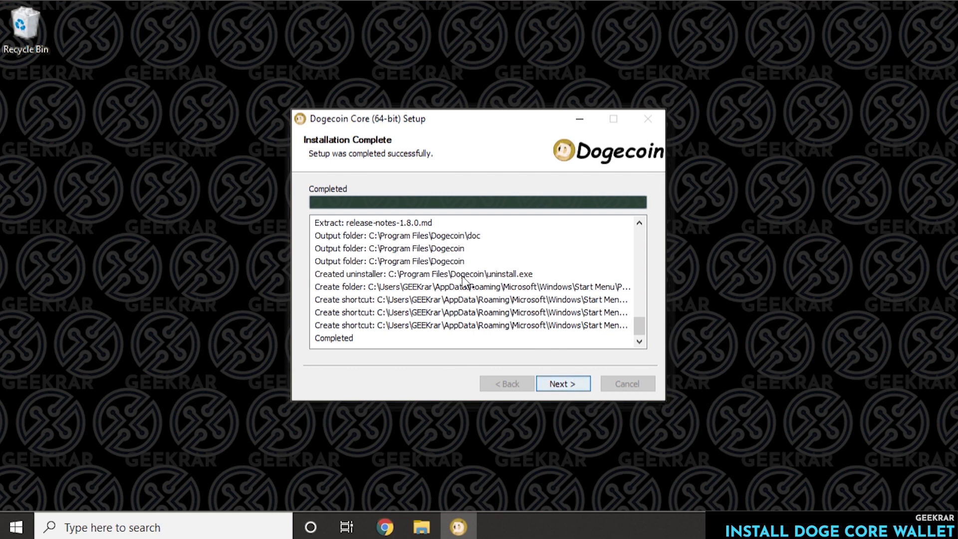
pyautogui.click(550, 385)
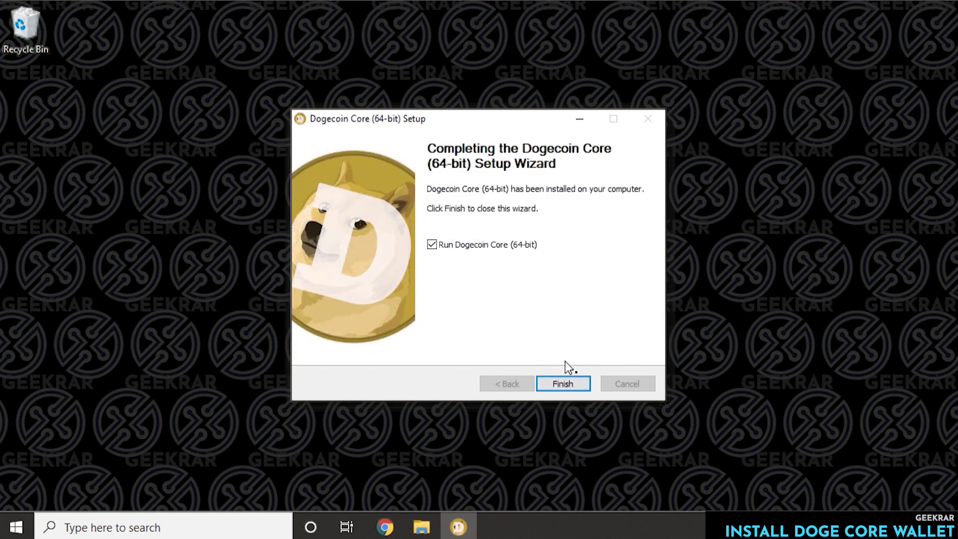
pyautogui.click(567, 382)
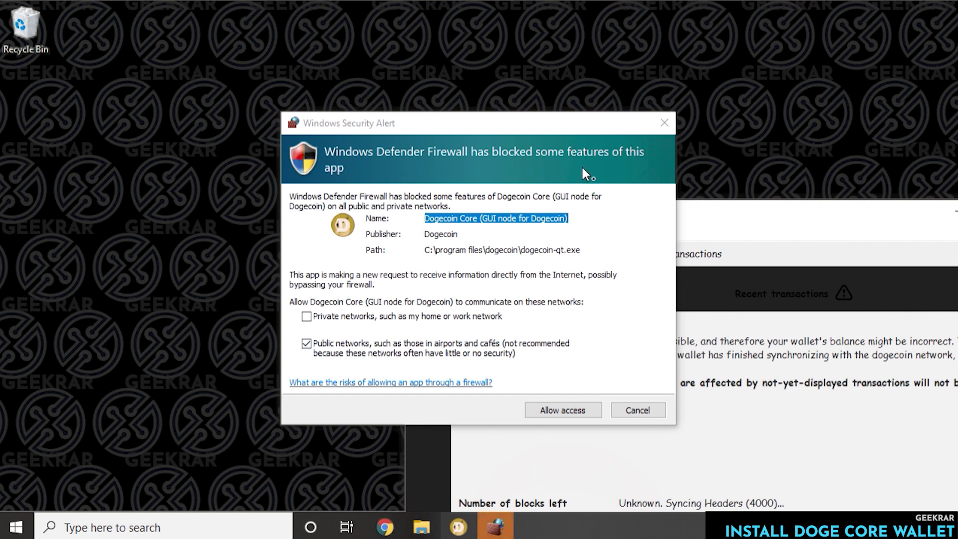
# Allow dogecoin-qt through the firewall, move the wallet window to the top, and hide the sync notice
pyautogui.click(567, 409)
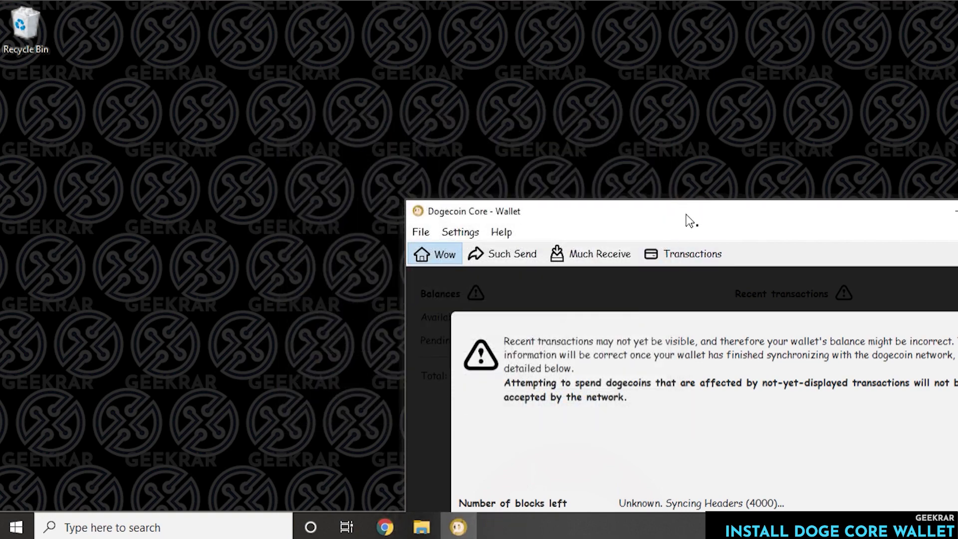
pyautogui.moveTo(687, 220); pyautogui.dragTo(451, 20)
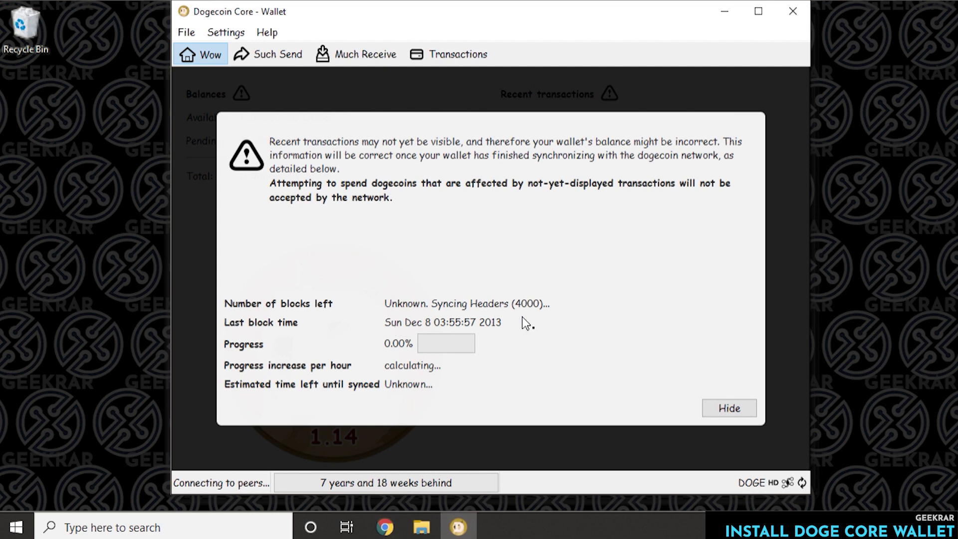
pyautogui.click(738, 412)
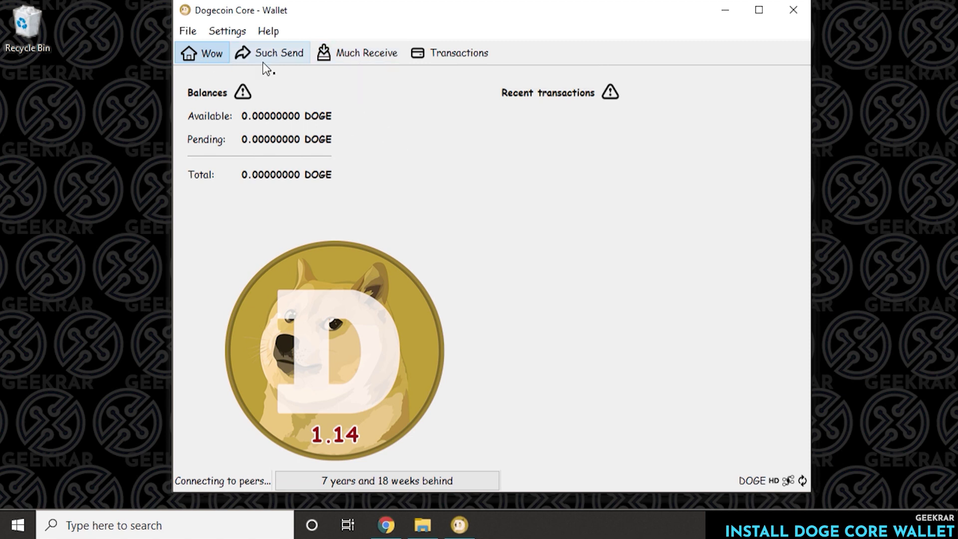
# Start printing paper wallets from the File menu
pyautogui.click(187, 31)
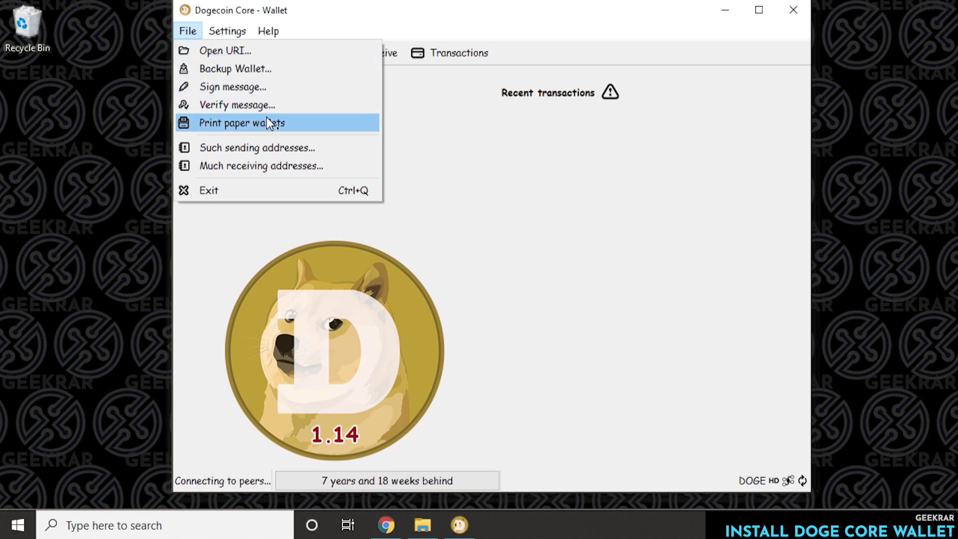
pyautogui.press('Escape')
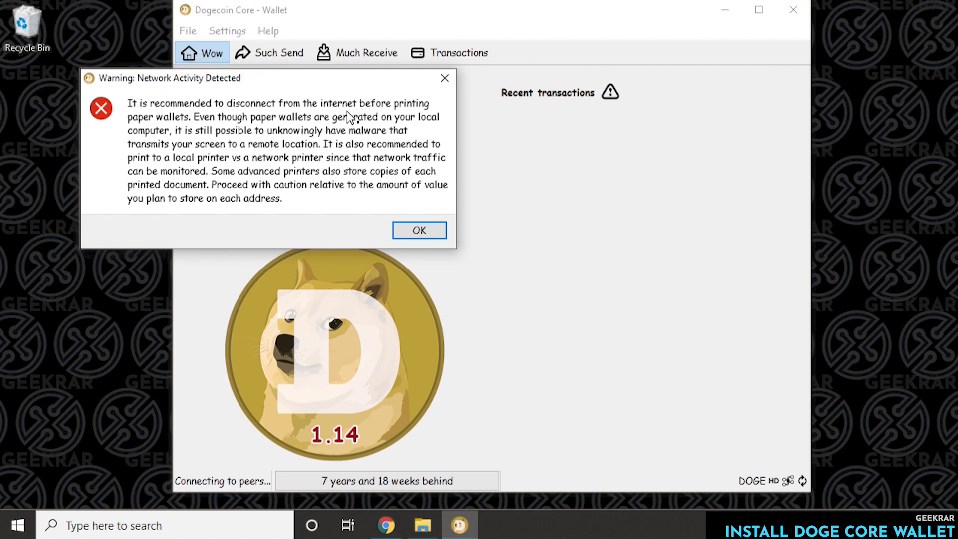
# Acknowledge the network warning, view the generated paper wallet, then close the generator
pyautogui.click(436, 229)
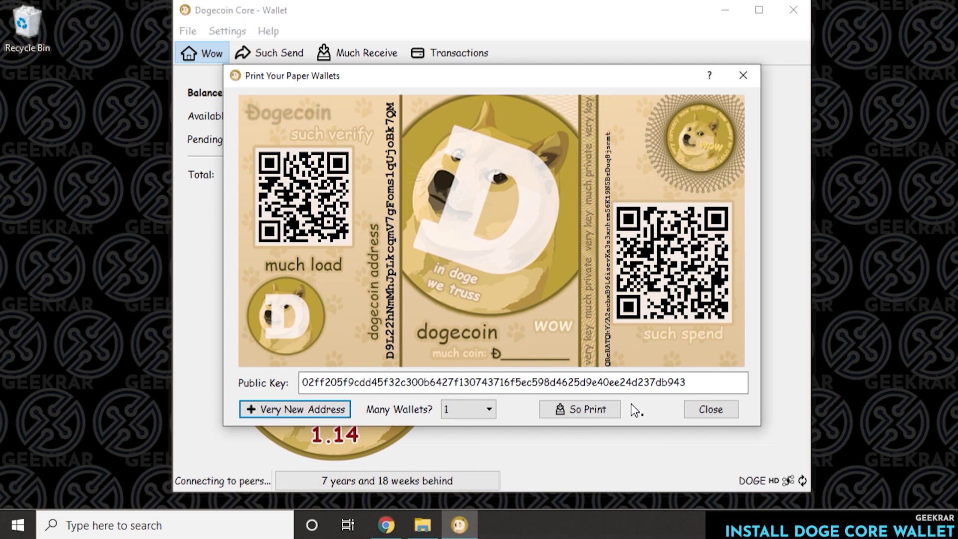
pyautogui.click(720, 411)
# Create a payment request with a new address and begin saving its QR code image
pyautogui.click(341, 60)
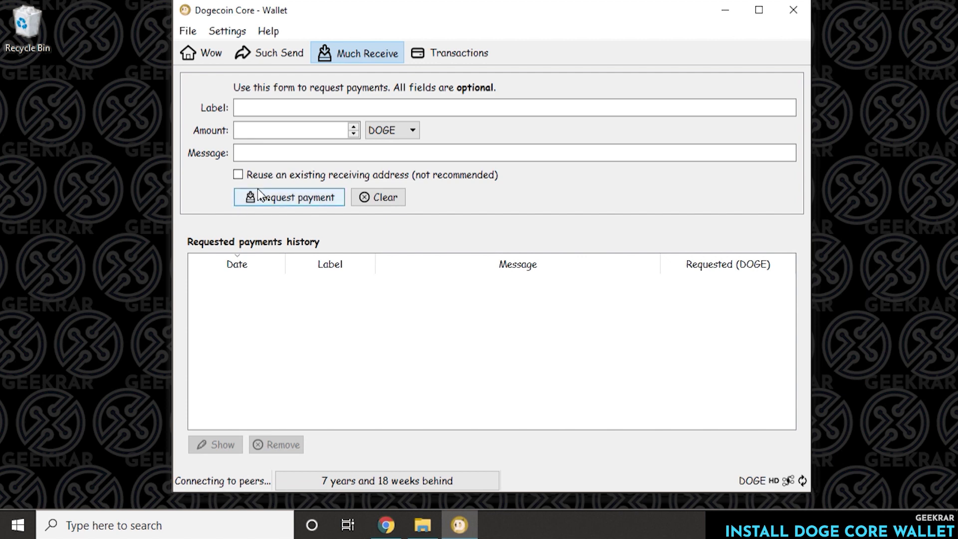
pyautogui.click(279, 197)
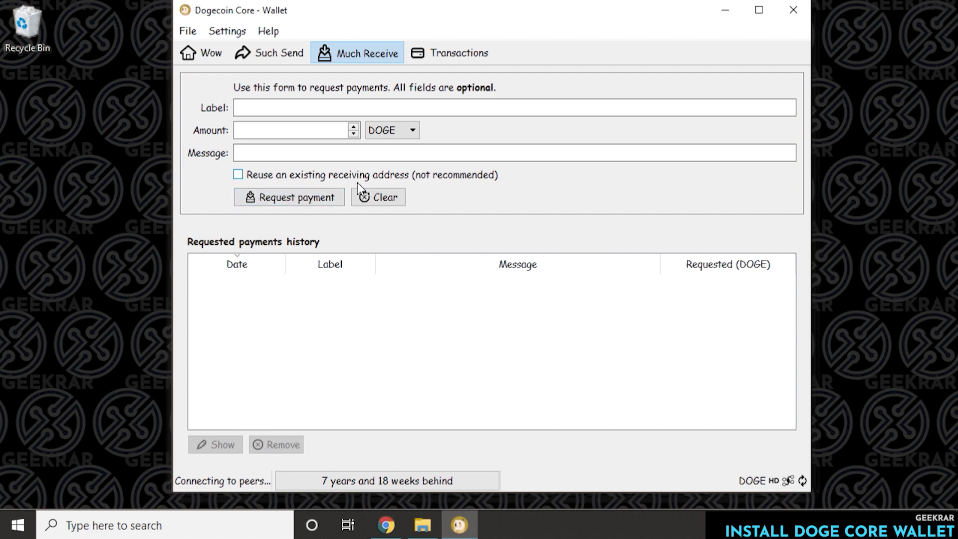
pyautogui.click(306, 196)
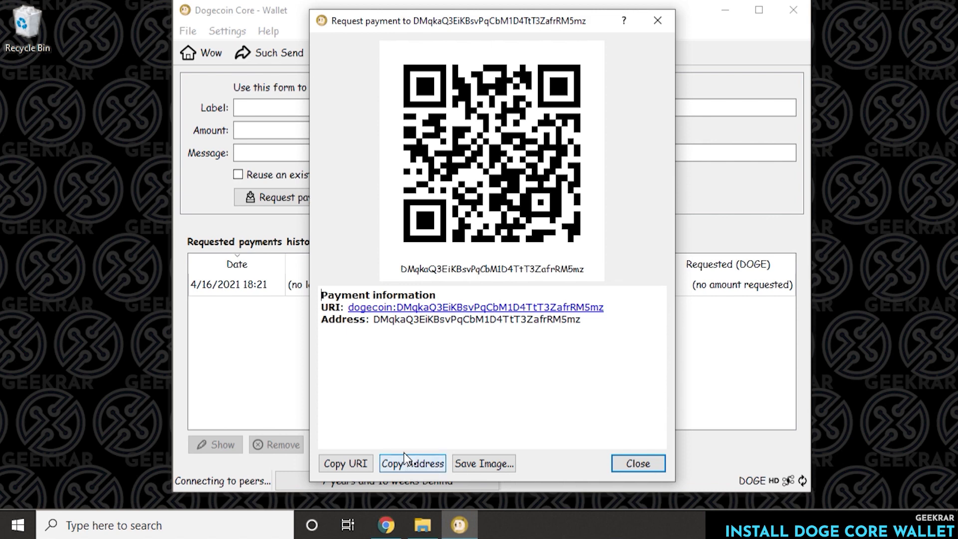
pyautogui.click(476, 463)
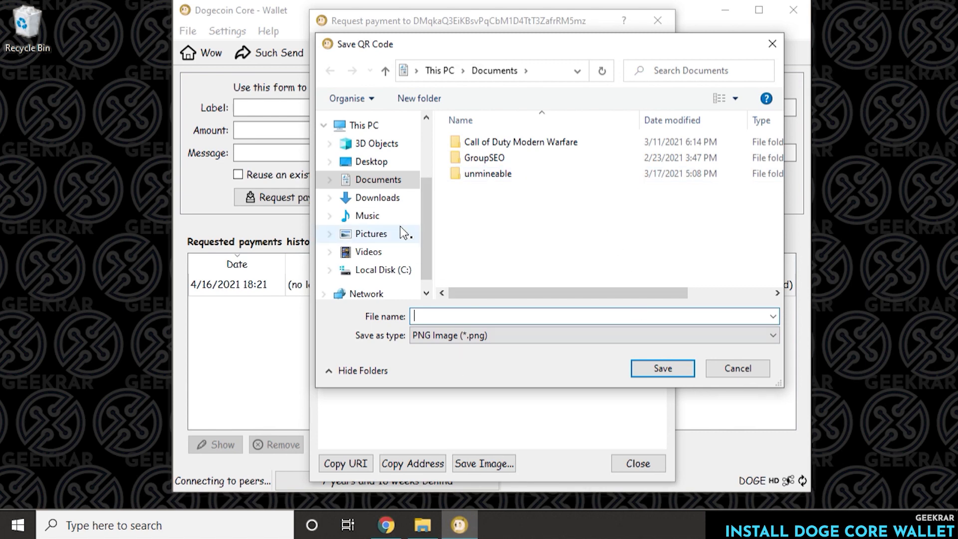
# Save the QR code as a PNG named doge in Pictures and view it in File Explorer
pyautogui.click(383, 234)
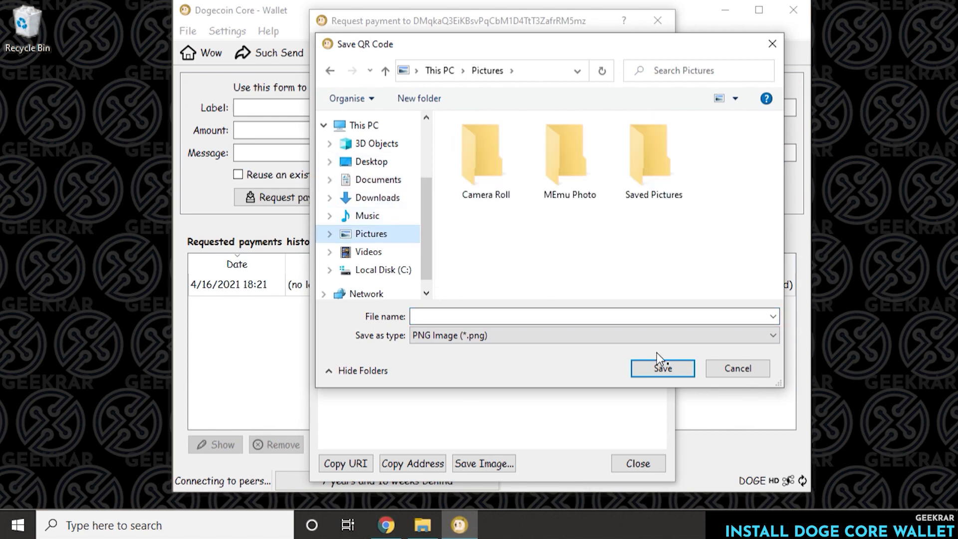
pyautogui.click(668, 369)
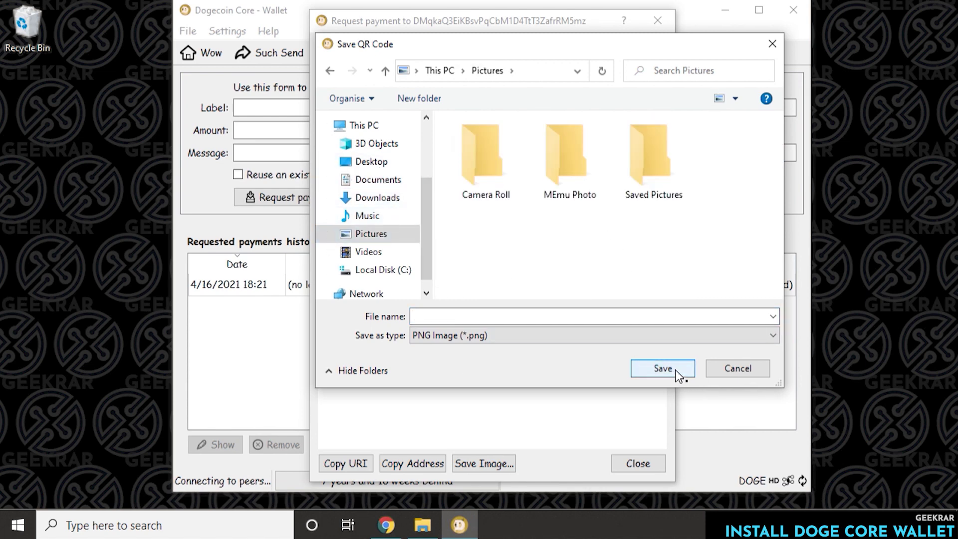
pyautogui.click(515, 317)
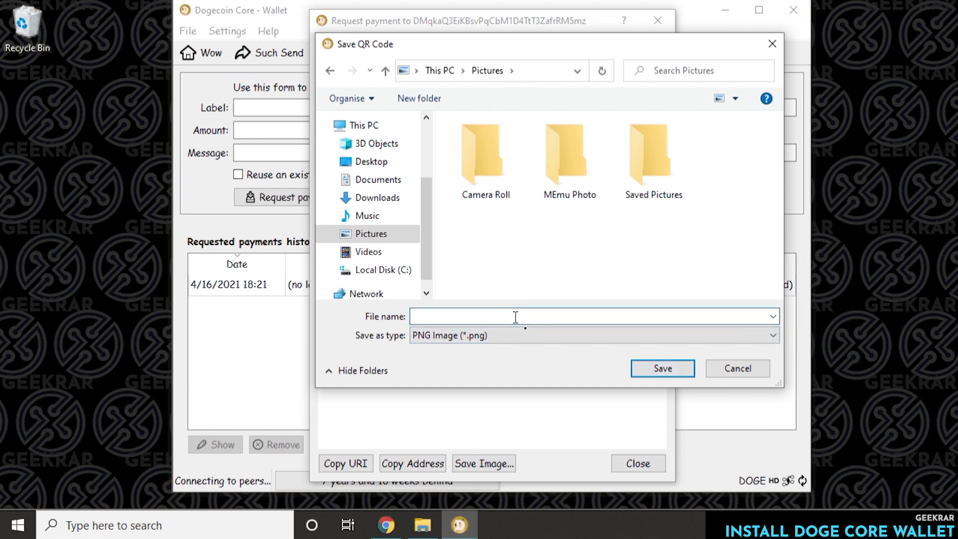
pyautogui.write('doge')
pyautogui.press('Return')
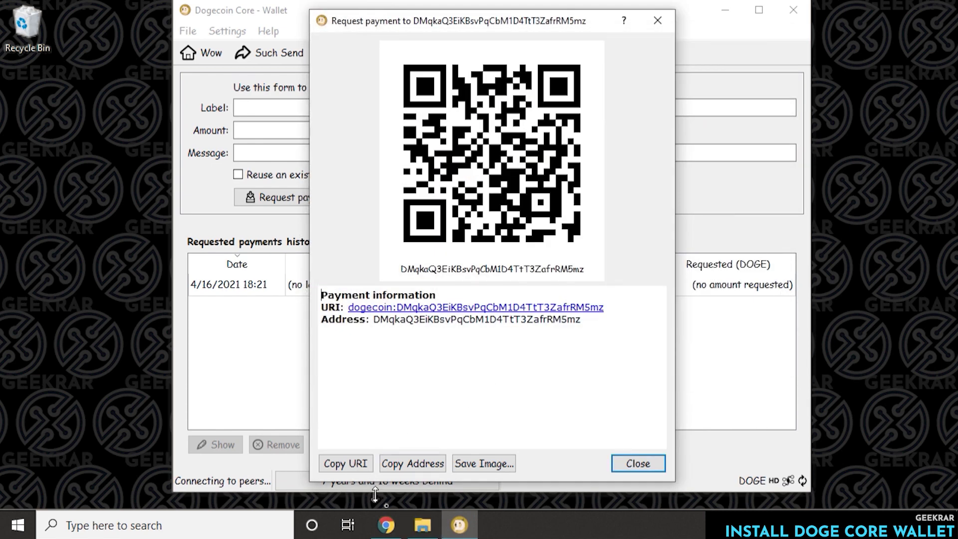
pyautogui.click(422, 524)
# Open doge.png from Pictures to check the saved QR code, then close it and minimize Explorer
pyautogui.click(133, 241)
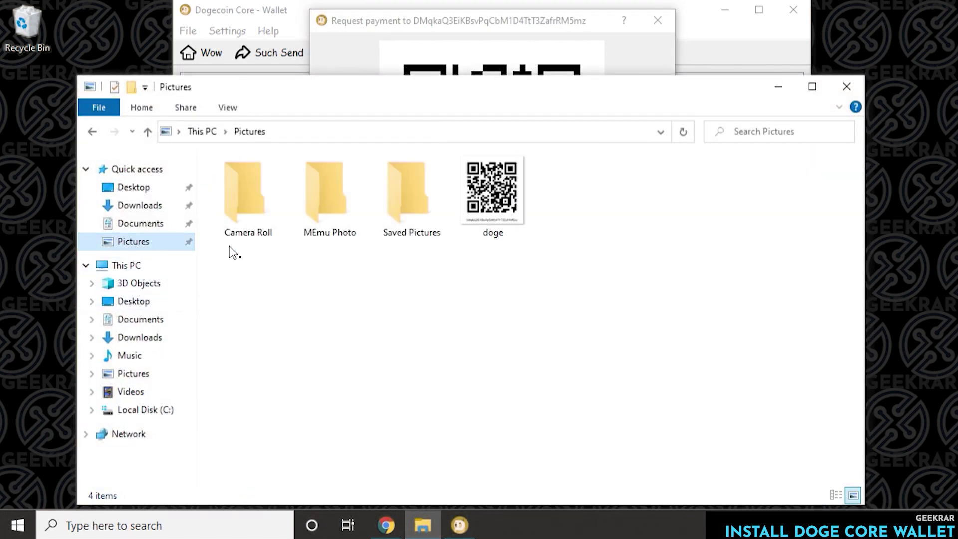
pyautogui.doubleClick(492, 195)
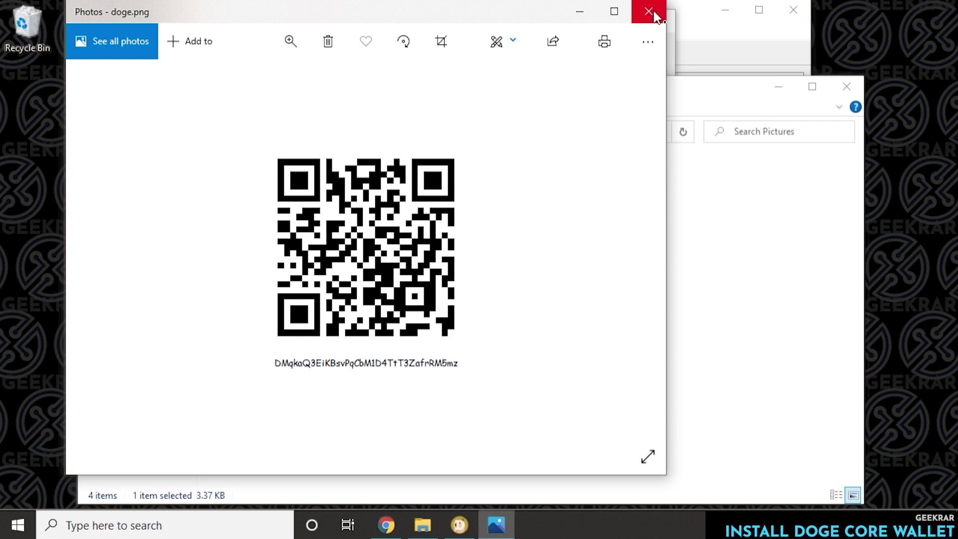
pyautogui.click(648, 11)
pyautogui.click(779, 87)
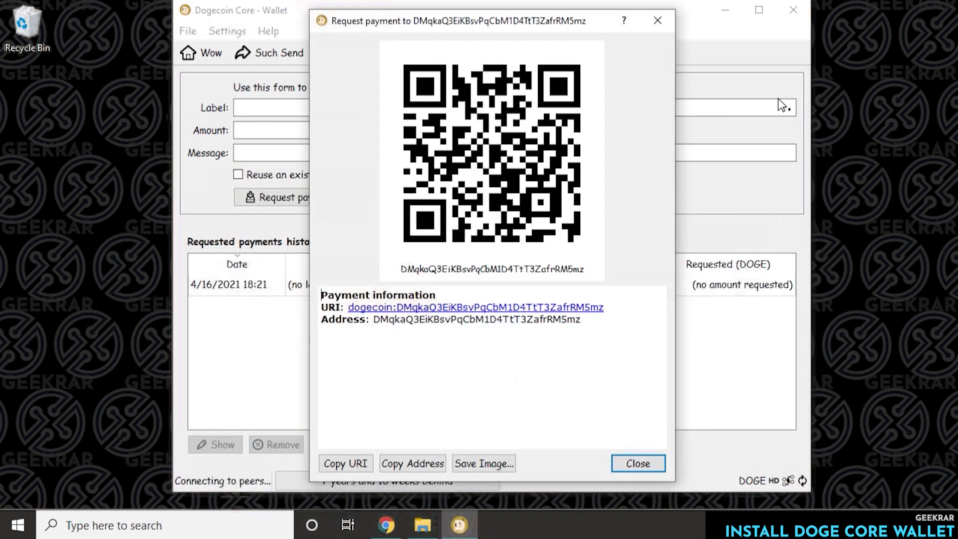
# Close the Request payment window and reselect the payment request in the history
pyautogui.click(637, 463)
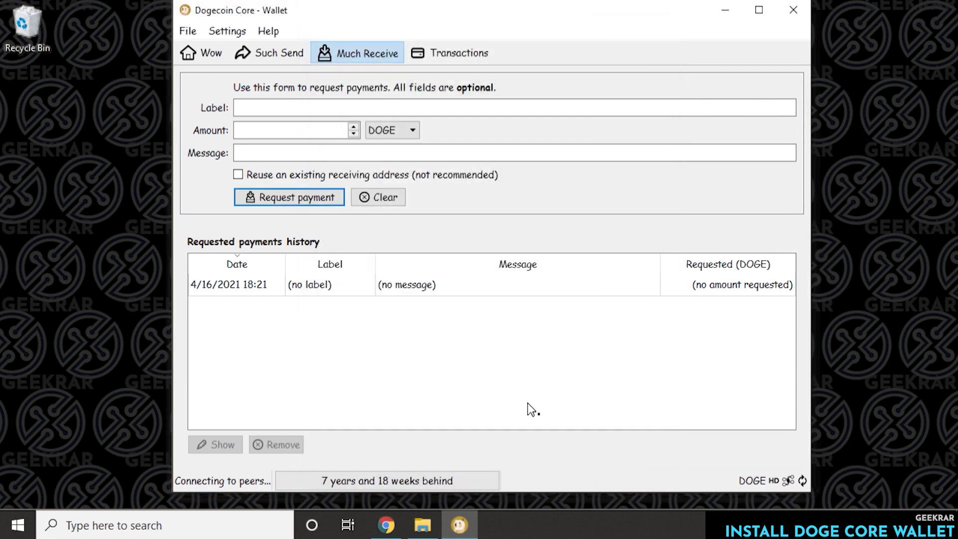
pyautogui.hotkey('alt', '4')
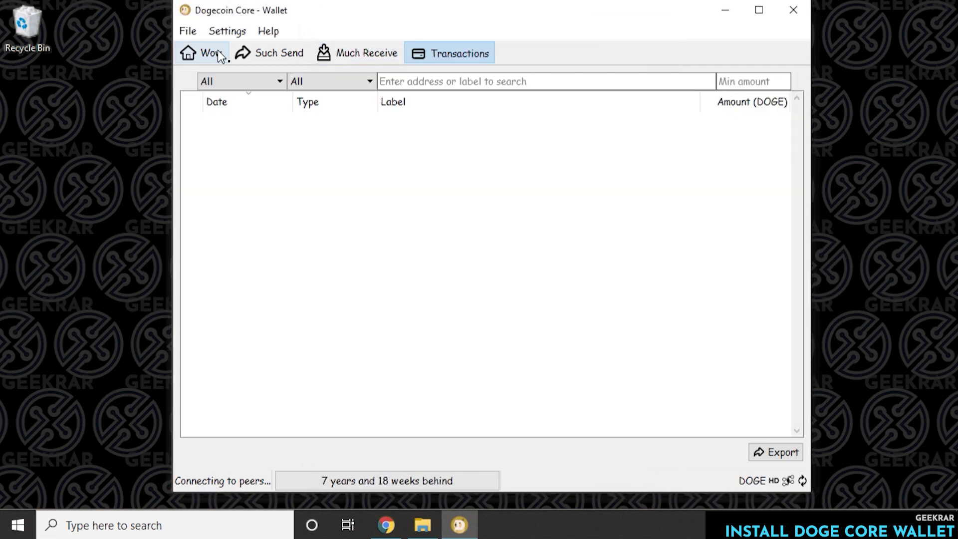
pyautogui.click(329, 52)
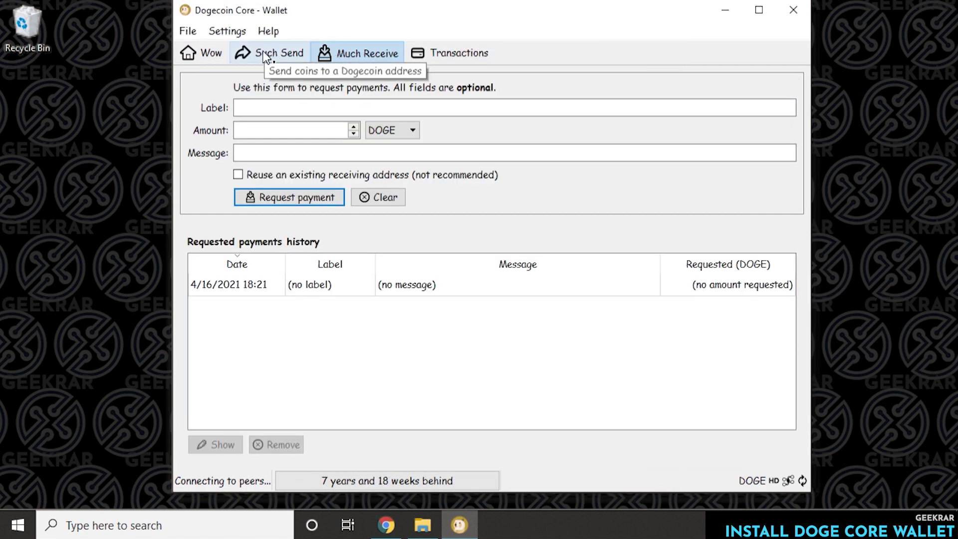
pyautogui.click(216, 294)
# Open Settings > Encrypt Wallet... and cancel the dialog without setting a passphrase
pyautogui.click(225, 33)
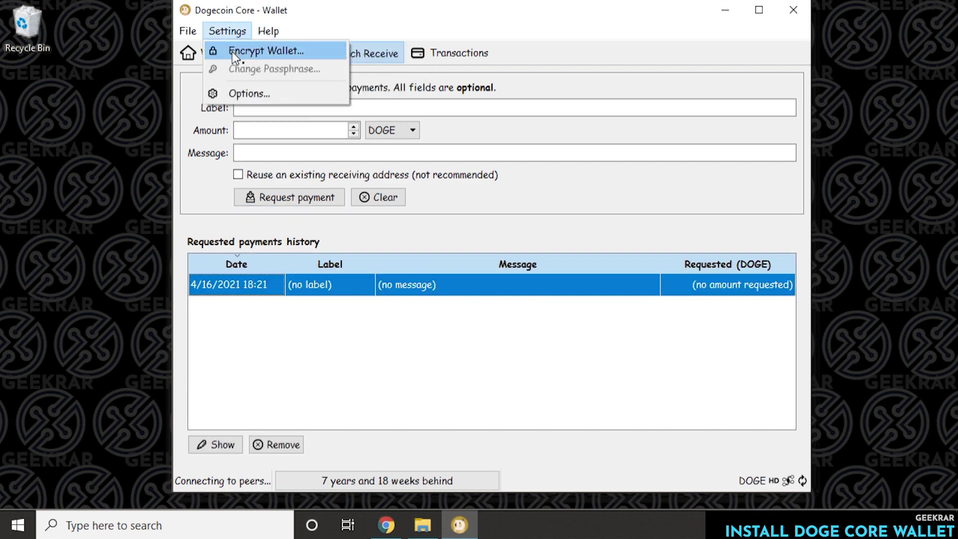
pyautogui.click(232, 52)
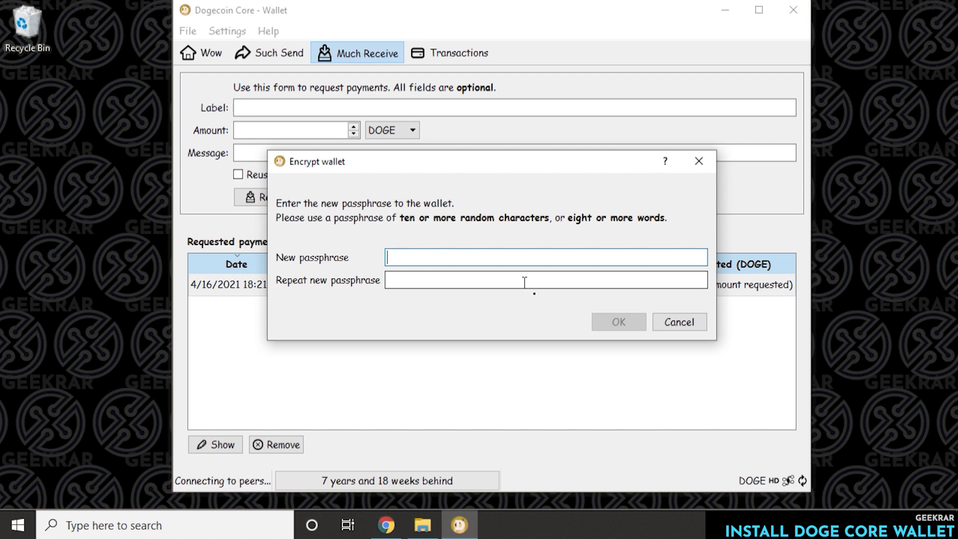
pyautogui.click(675, 327)
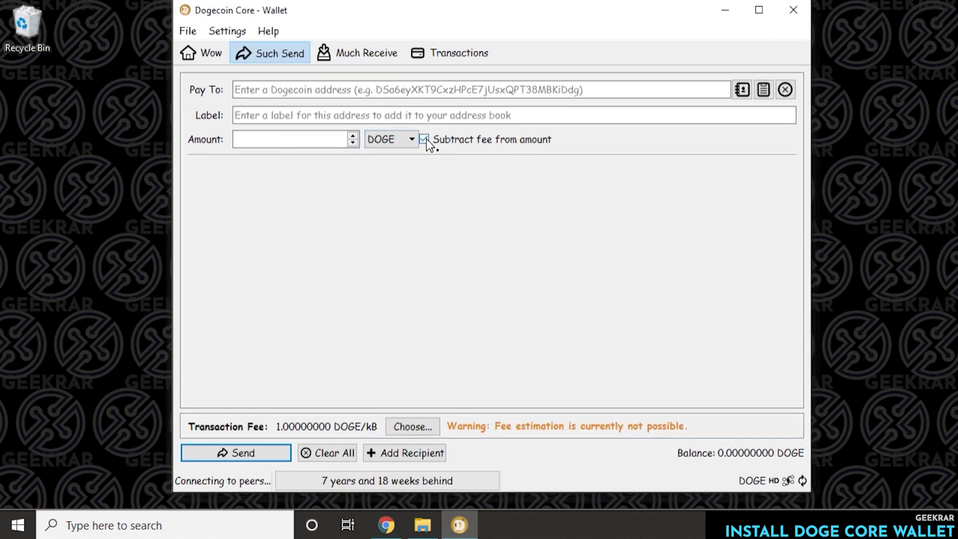
# Paste the earlier receiving address into Pay To and label it with the recipient's name
pyautogui.click(424, 140)
pyautogui.click(287, 91)
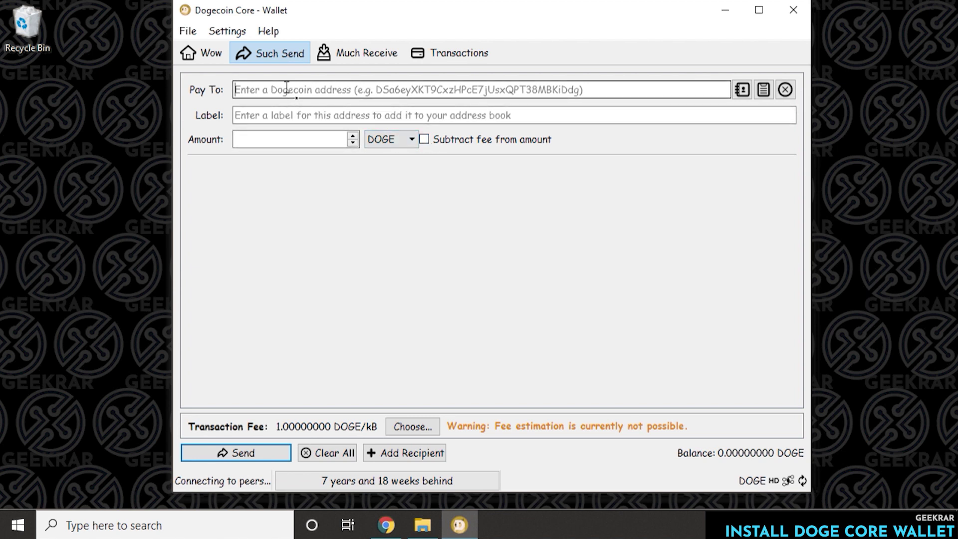
pyautogui.rightClick(287, 89)
pyautogui.click(338, 170)
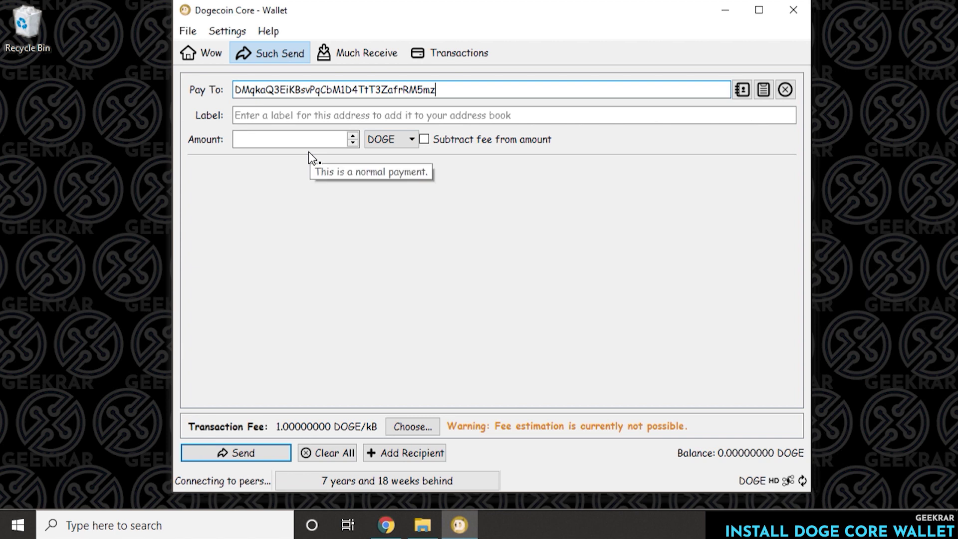
pyautogui.click(278, 116)
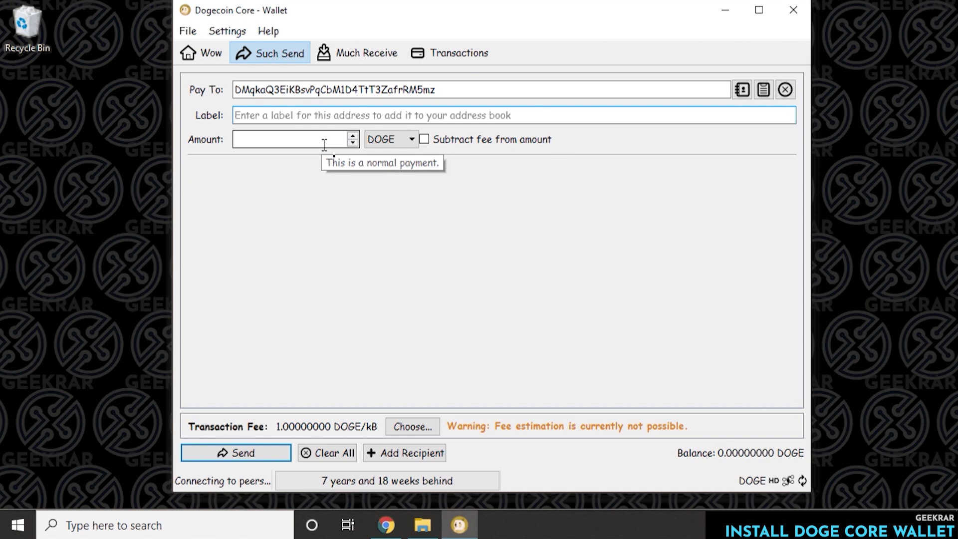
pyautogui.write('Billy')
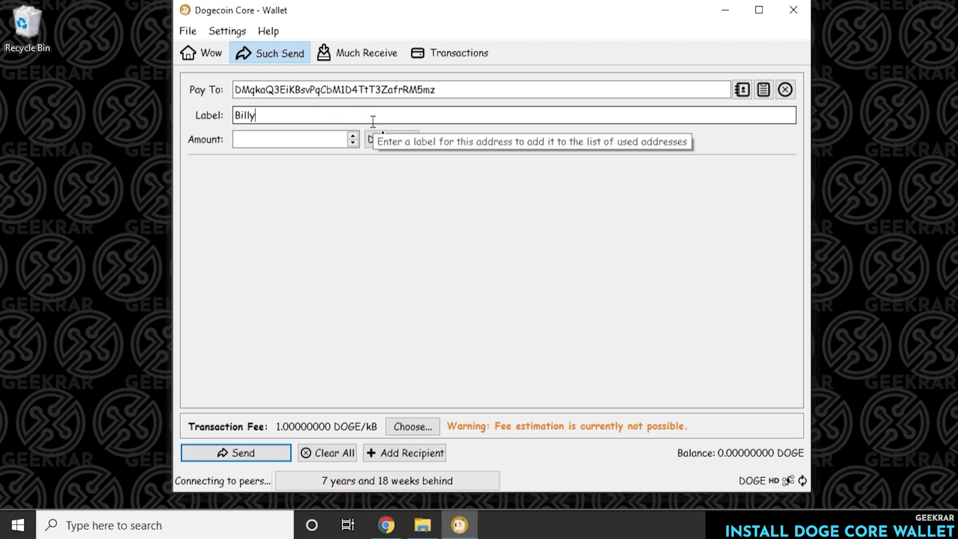
pyautogui.write('s Dodge')
pyautogui.press('Left')
pyautogui.press('Left')
pyautogui.press('BackSpace')
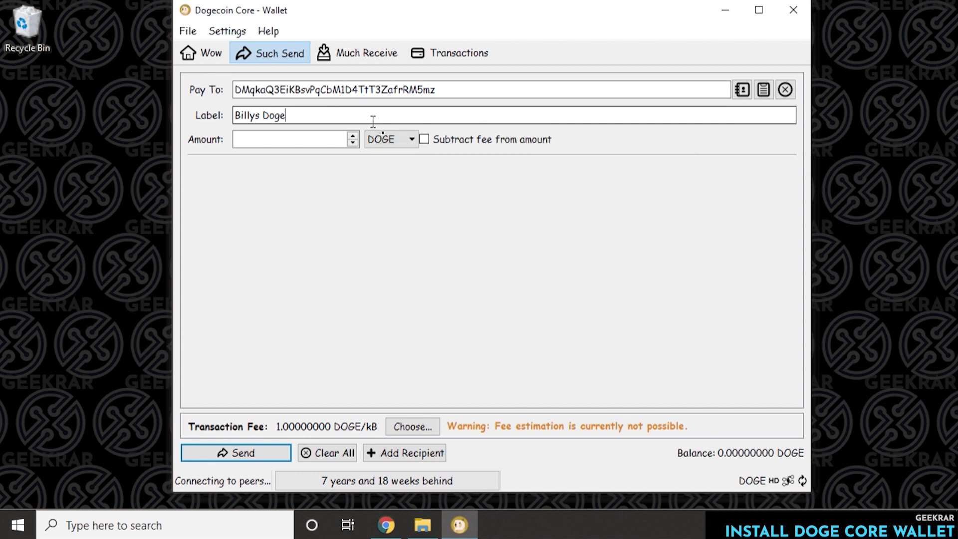
# Enter 1000 DOGE as the amount with Subtract fee from amount ticked, then return to Overview
pyautogui.click(317, 141)
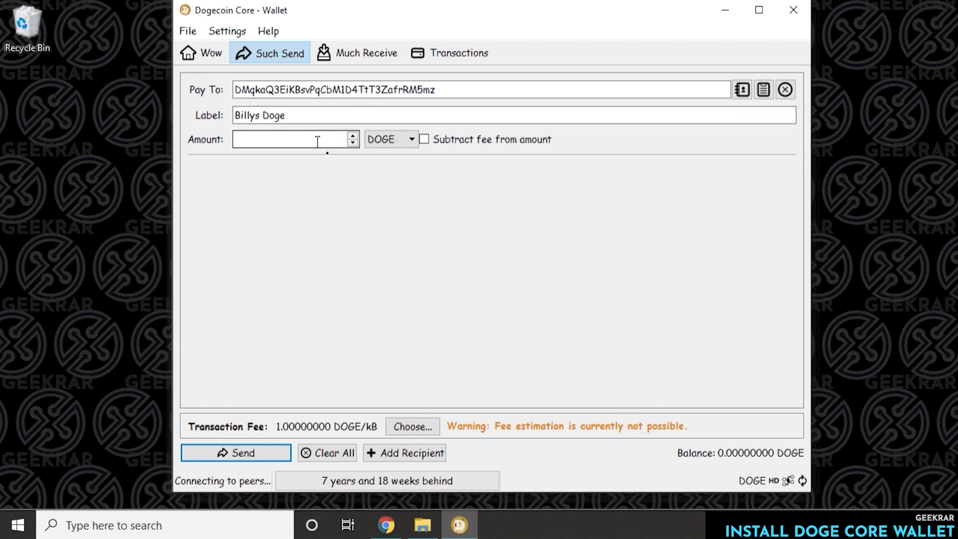
pyautogui.write('1000')
pyautogui.click(367, 258)
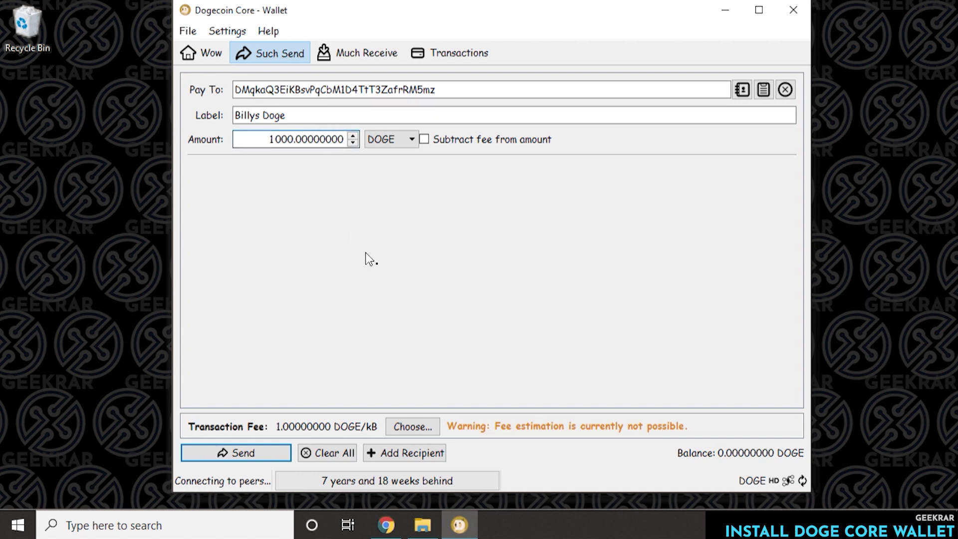
pyautogui.click(425, 140)
pyautogui.click(210, 53)
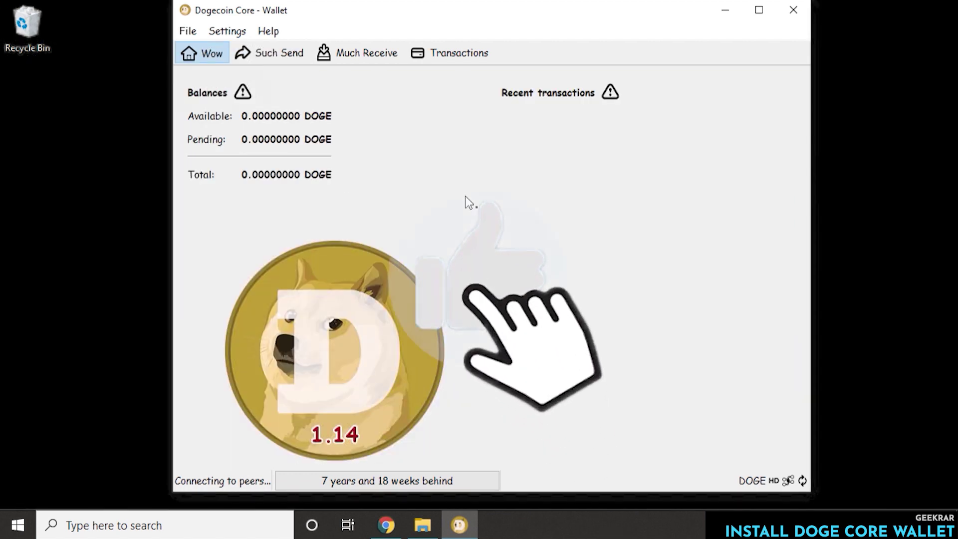